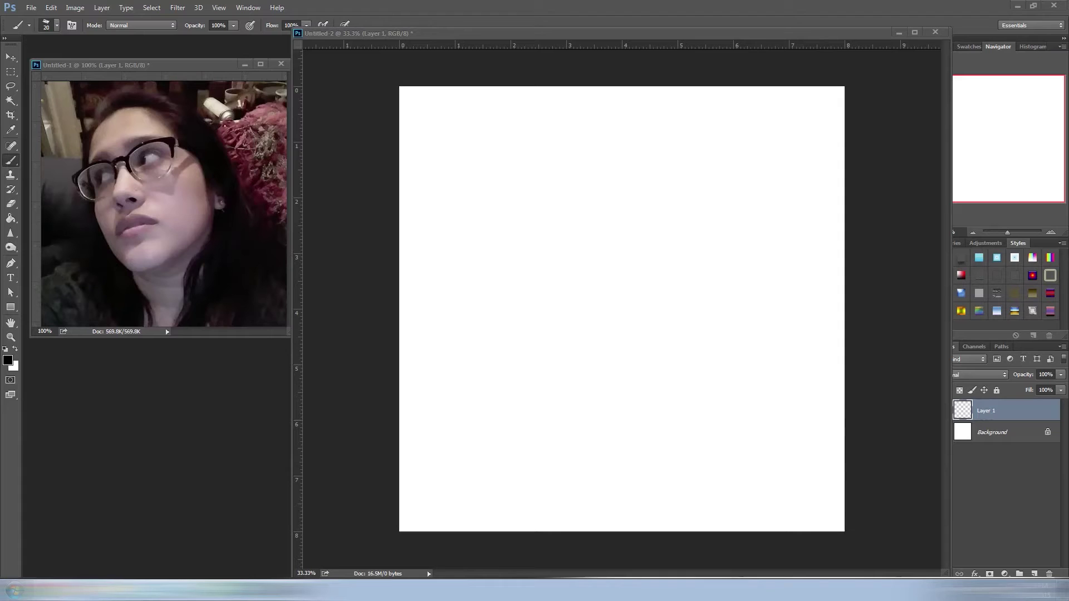
# Fill the background with dark navy and add a new painting layer.
pyautogui.click(218, 390)
pyautogui.click(427, 274)
pyautogui.hotkey('alt', 'BackSpace')
pyautogui.hotkey('ctrl', 'shift', 'alt', 'n')
# Sketch the head outline and block in grey over forehead, eyes, cheeks, jaw and neck.
pyautogui.press('x')
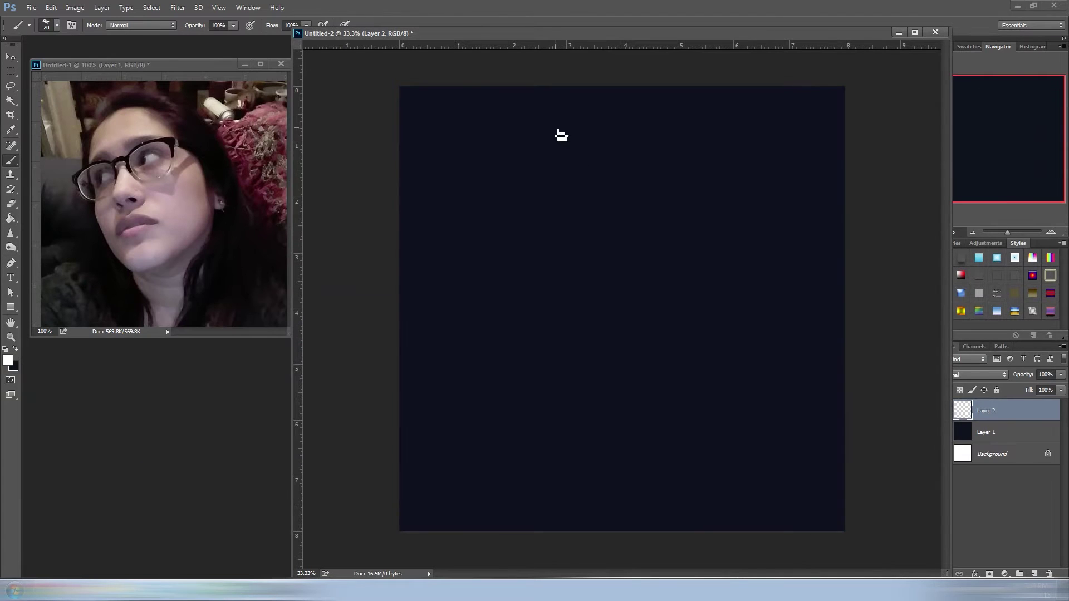
pyautogui.moveTo(541, 183); pyautogui.dragTo(711, 239)
pyautogui.moveTo(743, 279)
pyautogui.mouseDown()
pyautogui.moveTo(721, 320)
pyautogui.moveTo(590, 457)
pyautogui.mouseUp()
pyautogui.moveTo(696, 267)
pyautogui.mouseDown()
pyautogui.moveTo(521, 331)
pyautogui.moveTo(546, 312)
pyautogui.mouseUp()
pyautogui.moveTo(556, 259); pyautogui.dragTo(557, 321)
pyautogui.moveTo(479, 222)
pyautogui.mouseDown()
pyautogui.moveTo(657, 184)
pyautogui.moveTo(685, 290)
pyautogui.mouseUp()
pyautogui.moveTo(685, 251); pyautogui.dragTo(641, 502)
pyautogui.moveTo(735, 295); pyautogui.dragTo(724, 323)
# With a smaller brush, shape the ear, eyes, cheeks, under-nose shadow, lips and chin highlights.
pyautogui.press('[')
pyautogui.press('[')
pyautogui.press('[')
pyautogui.moveTo(568, 223); pyautogui.dragTo(646, 278)
pyautogui.moveTo(534, 245); pyautogui.dragTo(629, 262)
pyautogui.moveTo(501, 267)
pyautogui.mouseDown()
pyautogui.moveTo(565, 339)
pyautogui.moveTo(540, 328)
pyautogui.mouseUp()
pyautogui.moveTo(557, 396); pyautogui.dragTo(616, 373)
pyautogui.moveTo(590, 329)
pyautogui.mouseDown()
pyautogui.moveTo(535, 401)
pyautogui.moveTo(607, 364)
pyautogui.moveTo(624, 370)
pyautogui.mouseUp()
pyautogui.moveTo(579, 440)
pyautogui.mouseDown()
pyautogui.moveTo(660, 387)
pyautogui.moveTo(696, 342)
pyautogui.mouseUp()
pyautogui.moveTo(568, 446); pyautogui.dragTo(646, 423)
# Light the nose bridge and nostril, shade beside the left nostril, brighten the left cheek and jaw.
pyautogui.moveTo(557, 261)
pyautogui.mouseDown()
pyautogui.moveTo(552, 323)
pyautogui.moveTo(579, 332)
pyautogui.mouseUp()
pyautogui.moveTo(573, 281); pyautogui.dragTo(604, 317)
pyautogui.moveTo(543, 334); pyautogui.dragTo(579, 342)
pyautogui.press('x')
pyautogui.moveTo(541, 303)
pyautogui.mouseDown()
pyautogui.moveTo(565, 352)
pyautogui.moveTo(573, 335)
pyautogui.moveTo(585, 342)
pyautogui.moveTo(518, 351)
pyautogui.moveTo(502, 370)
pyautogui.moveTo(556, 440)
pyautogui.mouseUp()
pyautogui.press('x')
pyautogui.moveTo(557, 401)
pyautogui.mouseDown()
pyautogui.moveTo(601, 384)
pyautogui.moveTo(574, 414)
pyautogui.moveTo(591, 423)
pyautogui.moveTo(613, 398)
pyautogui.moveTo(543, 393)
pyautogui.moveTo(551, 320)
pyautogui.mouseUp()
# Sample a light grey near the nose and add light strokes on the chin and right jaw.
pyautogui.press('x')
pyautogui.keyDown('alt'); pyautogui.click(590, 323); pyautogui.keyUp('alt')
pyautogui.moveTo(535, 403)
pyautogui.mouseDown()
pyautogui.moveTo(582, 448)
pyautogui.moveTo(646, 443)
pyautogui.mouseUp()
pyautogui.moveTo(629, 406); pyautogui.dragTo(685, 390)
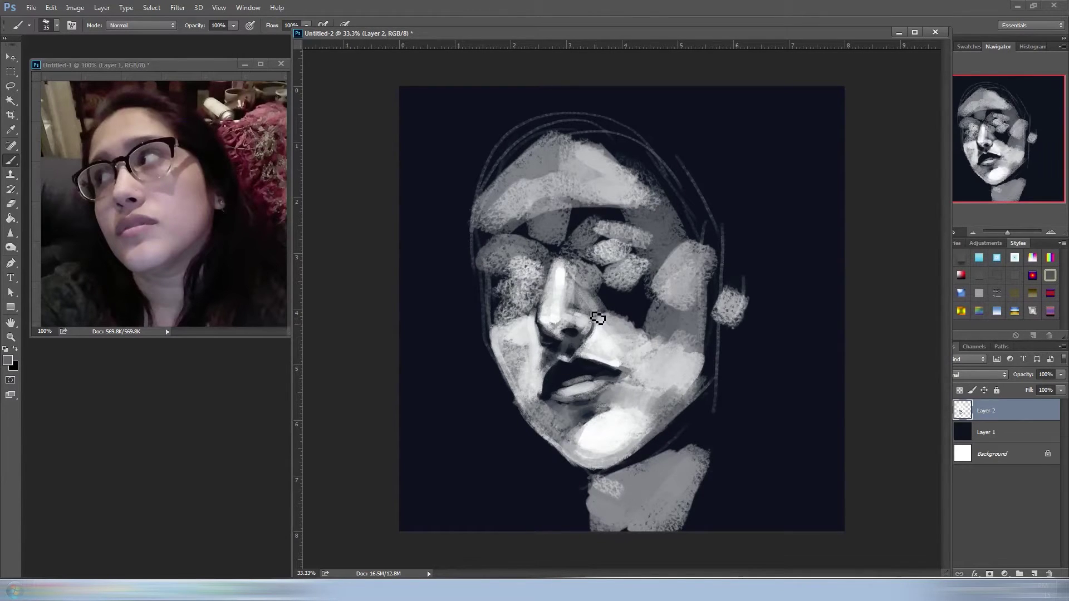
# Lighten under the left eye, darken the left jaw edge and repaint the left eye area.
pyautogui.keyDown('alt'); pyautogui.click(597, 319); pyautogui.keyUp('alt')
pyautogui.press(']')
pyautogui.moveTo(535, 306)
pyautogui.mouseDown()
pyautogui.moveTo(498, 315)
pyautogui.moveTo(512, 288)
pyautogui.moveTo(504, 278)
pyautogui.moveTo(554, 267)
pyautogui.moveTo(543, 256)
pyautogui.moveTo(499, 300)
pyautogui.mouseUp()
pyautogui.press('x')
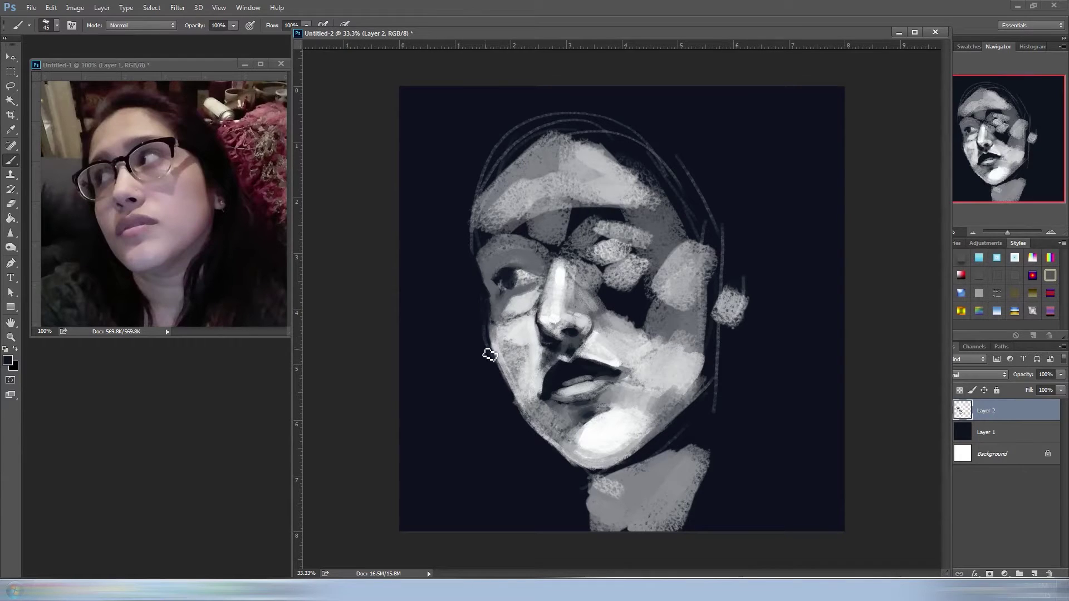
pyautogui.moveTo(489, 355)
pyautogui.mouseDown()
pyautogui.moveTo(544, 444)
pyautogui.moveTo(618, 471)
pyautogui.mouseUp()
pyautogui.moveTo(517, 280)
pyautogui.mouseDown()
pyautogui.moveTo(531, 288)
pyautogui.moveTo(496, 268)
pyautogui.moveTo(510, 301)
pyautogui.moveTo(504, 128)
pyautogui.mouseUp()
# Darken the hair outline and add light and grey strokes on the right cheek.
pyautogui.press('x')
pyautogui.moveTo(640, 301); pyautogui.dragTo(657, 340)
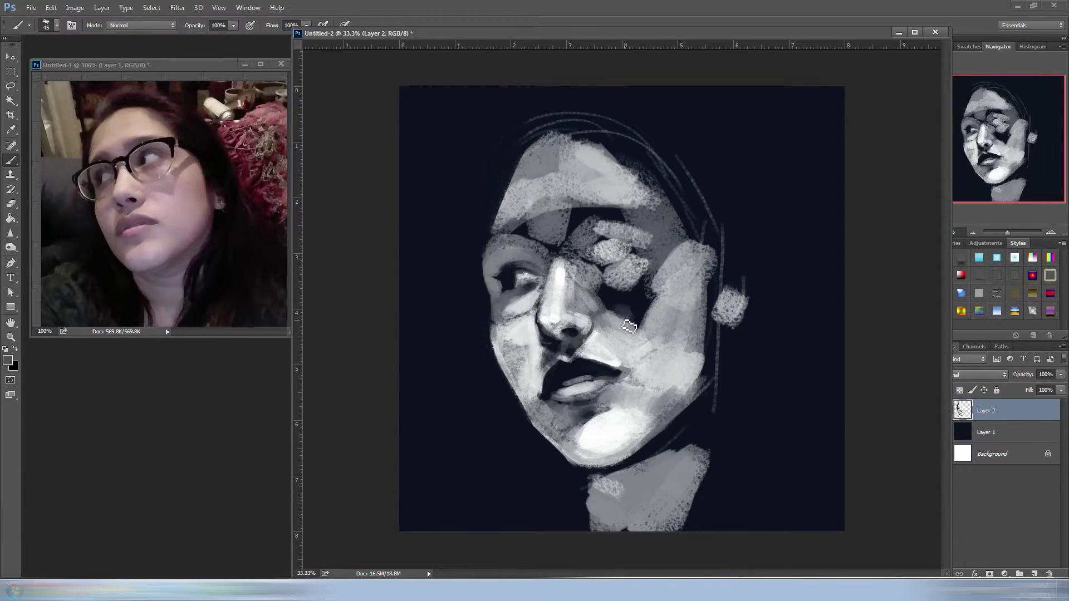
pyautogui.moveTo(691, 290); pyautogui.dragTo(607, 312)
pyautogui.moveTo(696, 250)
pyautogui.mouseDown()
pyautogui.moveTo(640, 312)
pyautogui.moveTo(587, 270)
pyautogui.moveTo(602, 301)
pyautogui.moveTo(684, 240)
pyautogui.moveTo(612, 275)
pyautogui.moveTo(602, 268)
pyautogui.moveTo(643, 257)
pyautogui.moveTo(591, 252)
pyautogui.moveTo(602, 237)
pyautogui.mouseUp()
pyautogui.press('[')
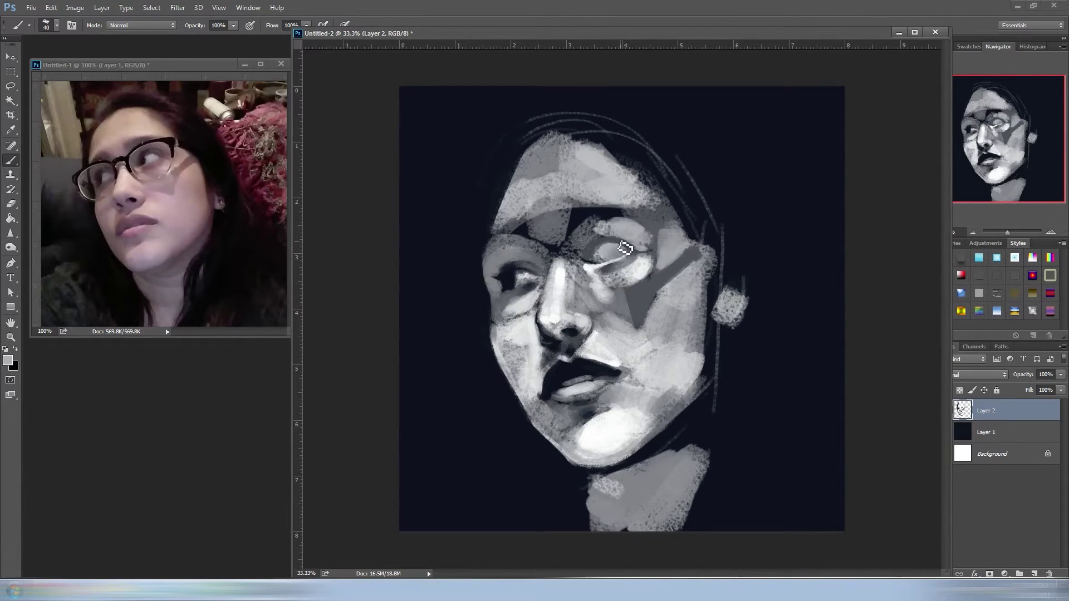
# Paint a near-black pupil in the right eye and reshape the left eye and lid.
pyautogui.keyDown('alt'); pyautogui.click(590, 229); pyautogui.keyUp('alt')
pyautogui.moveTo(592, 257)
pyautogui.mouseDown()
pyautogui.moveTo(606, 248)
pyautogui.moveTo(635, 262)
pyautogui.moveTo(590, 269)
pyautogui.mouseUp()
pyautogui.keyDown('alt'); pyautogui.click(595, 254); pyautogui.keyUp('alt')
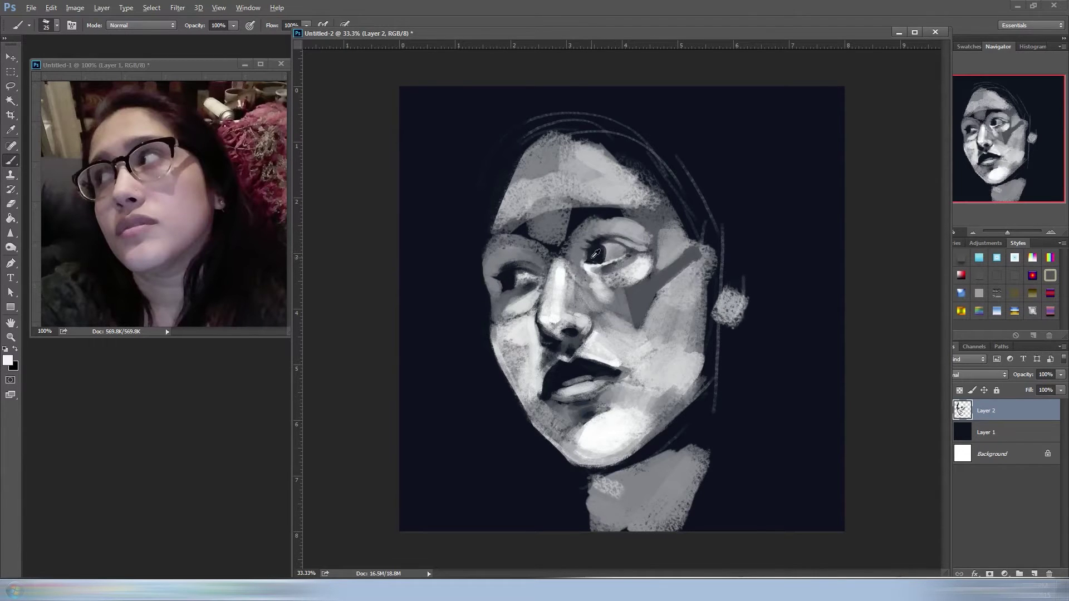
pyautogui.moveTo(512, 296)
pyautogui.mouseDown()
pyautogui.moveTo(504, 276)
pyautogui.moveTo(521, 264)
pyautogui.moveTo(487, 304)
pyautogui.mouseUp()
# Flip the painting horizontally to check proportions, then undo the flip.
pyautogui.keyDown('alt'); pyautogui.click(526, 270); pyautogui.keyUp('alt')
pyautogui.click(51, 7)
pyautogui.click(250, 318)
pyautogui.hotkey('ctrl', 'z')
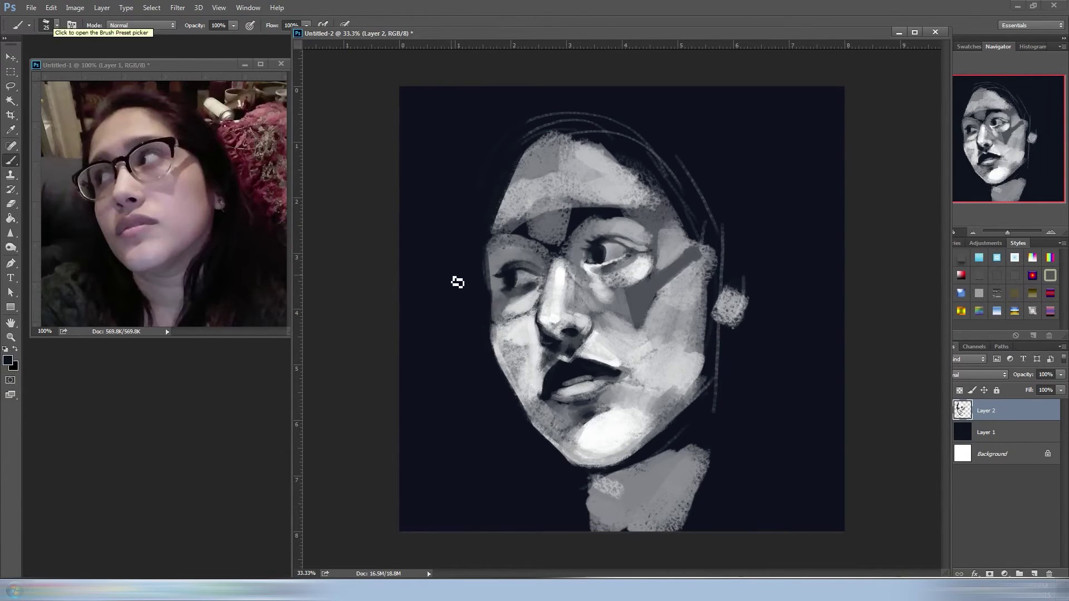
# Lighten around the left eye, darken its brow, and paint it with a defined pupil.
pyautogui.moveTo(526, 317)
pyautogui.mouseDown()
pyautogui.moveTo(544, 286)
pyautogui.moveTo(511, 338)
pyautogui.mouseUp()
pyautogui.moveTo(526, 277)
pyautogui.mouseDown()
pyautogui.moveTo(504, 284)
pyautogui.moveTo(509, 270)
pyautogui.mouseUp()
pyautogui.moveTo(515, 234); pyautogui.dragTo(528, 229)
pyautogui.keyDown('alt'); pyautogui.click(534, 239); pyautogui.keyUp('alt')
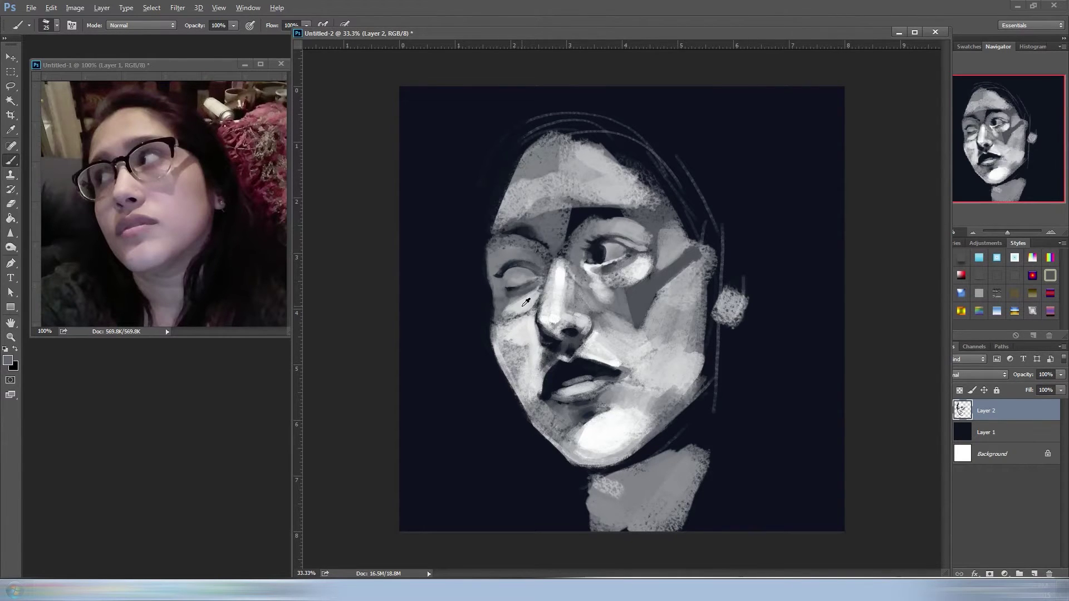
pyautogui.keyDown('alt'); pyautogui.click(513, 266); pyautogui.keyUp('alt')
pyautogui.moveTo(504, 276)
pyautogui.mouseDown()
pyautogui.moveTo(526, 281)
pyautogui.moveTo(529, 295)
pyautogui.moveTo(532, 278)
pyautogui.mouseUp()
# Lighten around the right eye and across the brow and nose bridge.
pyautogui.moveTo(641, 329)
pyautogui.mouseDown()
pyautogui.moveTo(650, 284)
pyautogui.moveTo(640, 258)
pyautogui.moveTo(640, 277)
pyautogui.moveTo(571, 234)
pyautogui.mouseUp()
pyautogui.keyDown('alt'); pyautogui.click(581, 213); pyautogui.keyUp('alt')
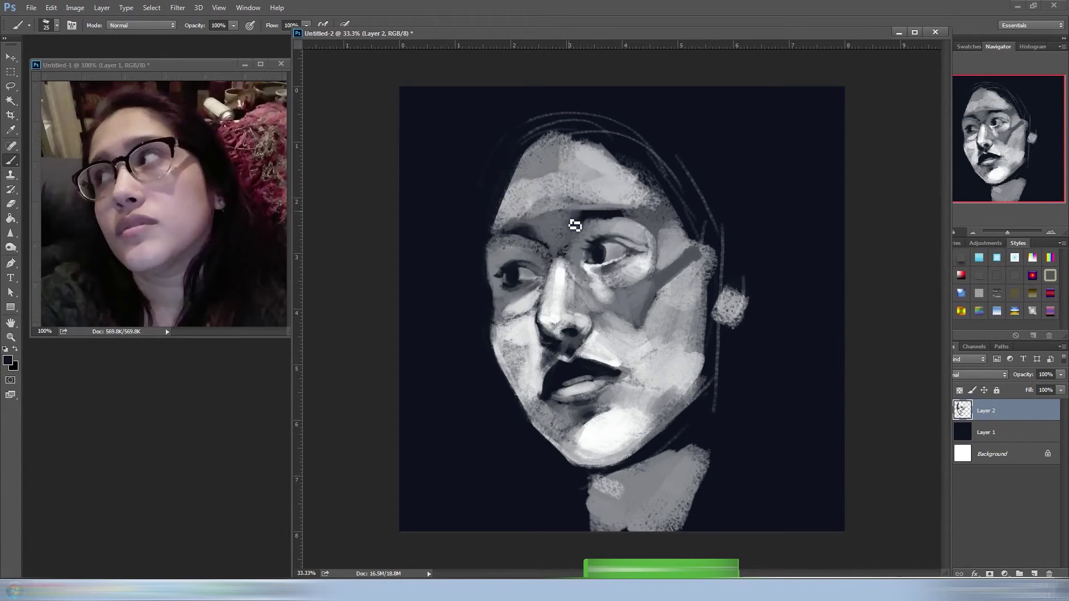
pyautogui.keyDown('alt'); pyautogui.click(547, 247); pyautogui.keyUp('alt')
pyautogui.keyDown('alt'); pyautogui.click(604, 269); pyautogui.keyUp('alt')
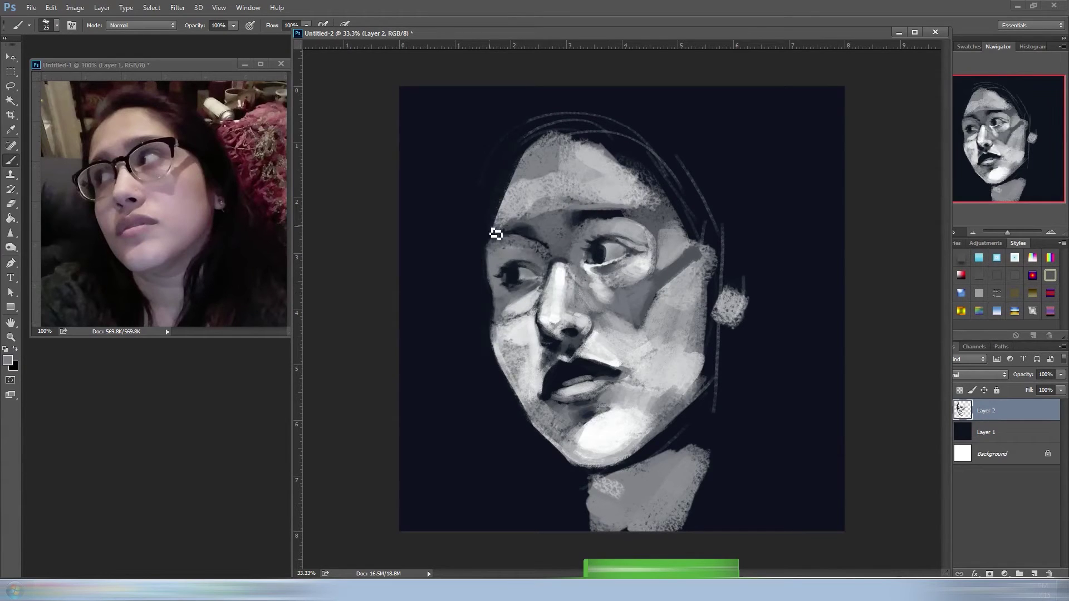
pyautogui.moveTo(499, 245)
pyautogui.mouseDown()
pyautogui.moveTo(508, 210)
pyautogui.moveTo(559, 253)
pyautogui.moveTo(602, 167)
pyautogui.moveTo(549, 181)
pyautogui.moveTo(594, 218)
pyautogui.moveTo(569, 223)
pyautogui.mouseUp()
pyautogui.press(']')
pyautogui.press(']')
# Deepen dark grey shadows along the right jaw, neck and chin.
pyautogui.keyDown('alt'); pyautogui.click(594, 217); pyautogui.keyUp('alt')
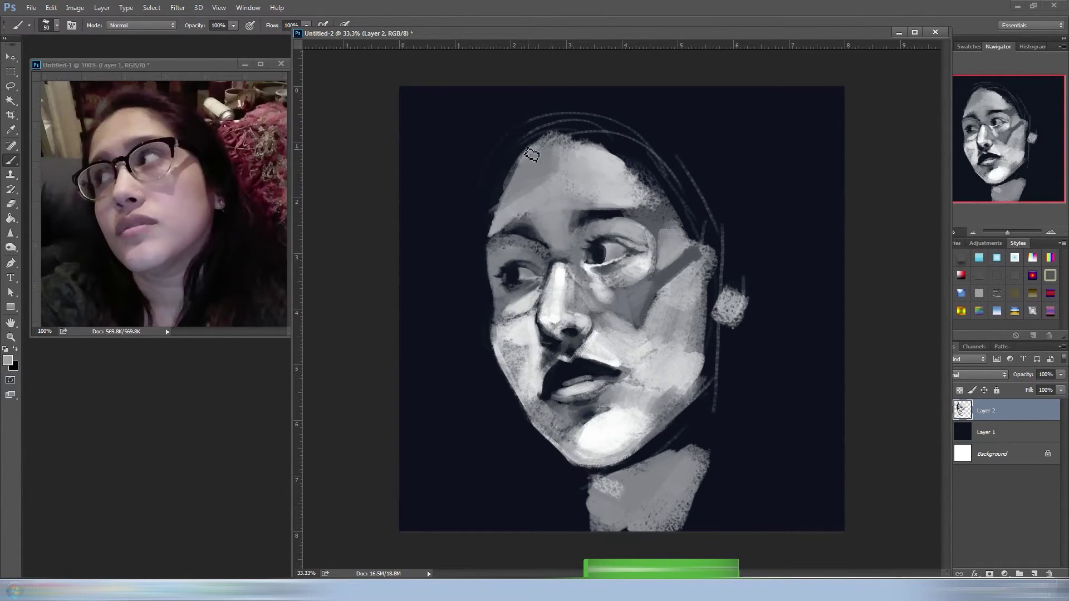
pyautogui.moveTo(703, 256)
pyautogui.mouseDown()
pyautogui.moveTo(710, 384)
pyautogui.moveTo(668, 446)
pyautogui.moveTo(612, 490)
pyautogui.moveTo(643, 510)
pyautogui.mouseUp()
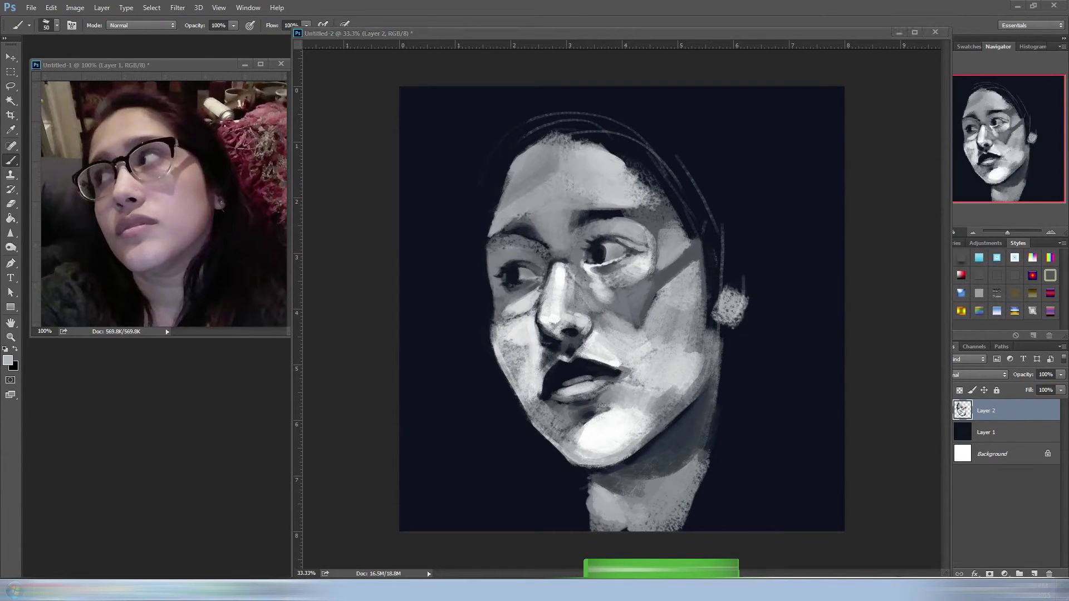
pyautogui.moveTo(708, 303)
pyautogui.mouseDown()
pyautogui.moveTo(697, 385)
pyautogui.moveTo(624, 387)
pyautogui.moveTo(661, 409)
pyautogui.moveTo(690, 373)
pyautogui.moveTo(699, 387)
pyautogui.mouseUp()
pyautogui.moveTo(646, 415)
pyautogui.mouseDown()
pyautogui.moveTo(607, 457)
pyautogui.moveTo(579, 445)
pyautogui.mouseUp()
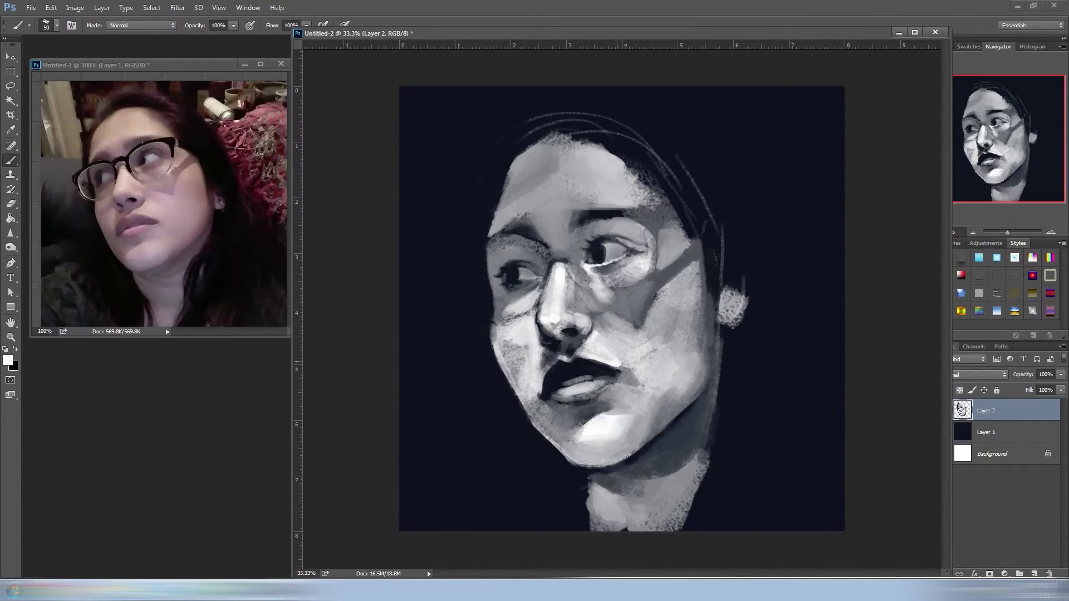
# Smooth and lighten the right cheek and the band under the right eye.
pyautogui.moveTo(635, 334); pyautogui.dragTo(607, 362)
pyautogui.moveTo(658, 318); pyautogui.dragTo(624, 357)
pyautogui.moveTo(696, 268); pyautogui.dragTo(658, 340)
pyautogui.moveTo(676, 248); pyautogui.dragTo(660, 267)
pyautogui.moveTo(697, 297); pyautogui.dragTo(671, 349)
pyautogui.keyDown('alt'); pyautogui.click(657, 436); pyautogui.keyUp('alt')
pyautogui.moveTo(612, 300)
pyautogui.mouseDown()
pyautogui.moveTo(646, 290)
pyautogui.moveTo(660, 323)
pyautogui.moveTo(571, 282)
pyautogui.moveTo(604, 326)
pyautogui.mouseUp()
# Smooth the left cheek beside the nose and lighten the forehead with light grey.
pyautogui.keyDown('alt'); pyautogui.click(607, 316); pyautogui.keyUp('alt')
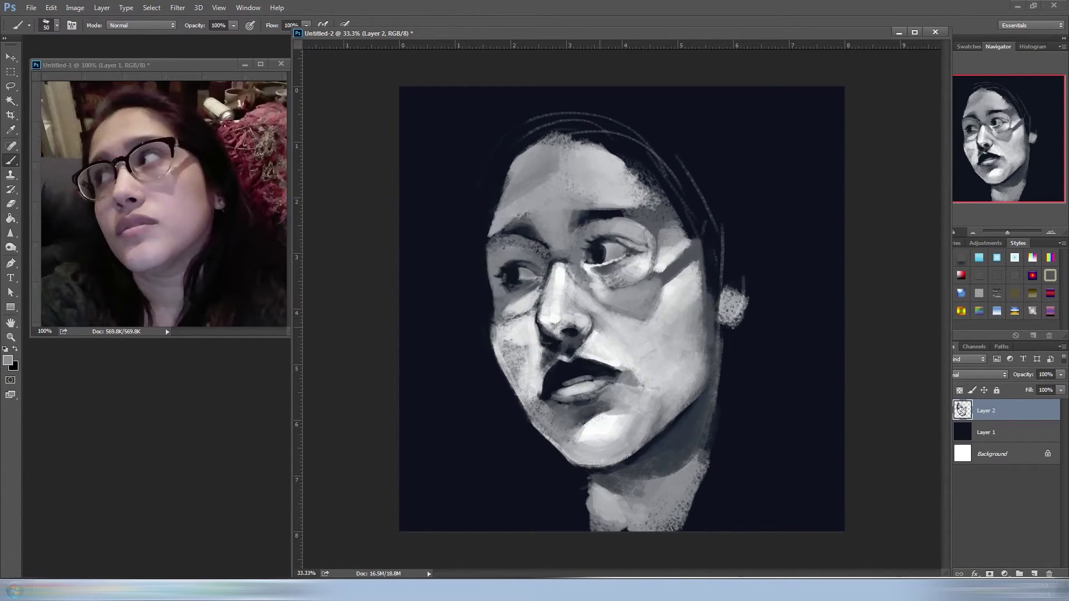
pyautogui.moveTo(534, 329)
pyautogui.mouseDown()
pyautogui.moveTo(521, 337)
pyautogui.moveTo(523, 396)
pyautogui.mouseUp()
pyautogui.keyDown('alt'); pyautogui.click(539, 366); pyautogui.keyUp('alt')
pyautogui.moveTo(551, 153); pyautogui.dragTo(565, 179)
pyautogui.keyDown('alt'); pyautogui.click(654, 200); pyautogui.keyUp('alt')
pyautogui.moveTo(638, 183); pyautogui.dragTo(668, 223)
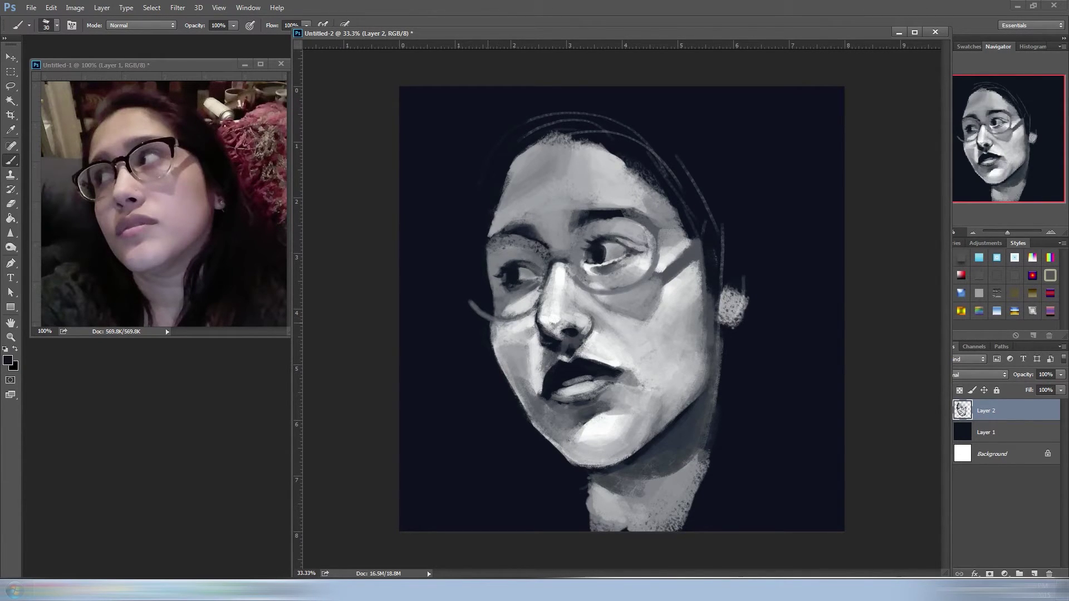
# Outline the glasses rim around the right eye and sample tones near the left eye.
pyautogui.moveTo(571, 273); pyautogui.dragTo(638, 223)
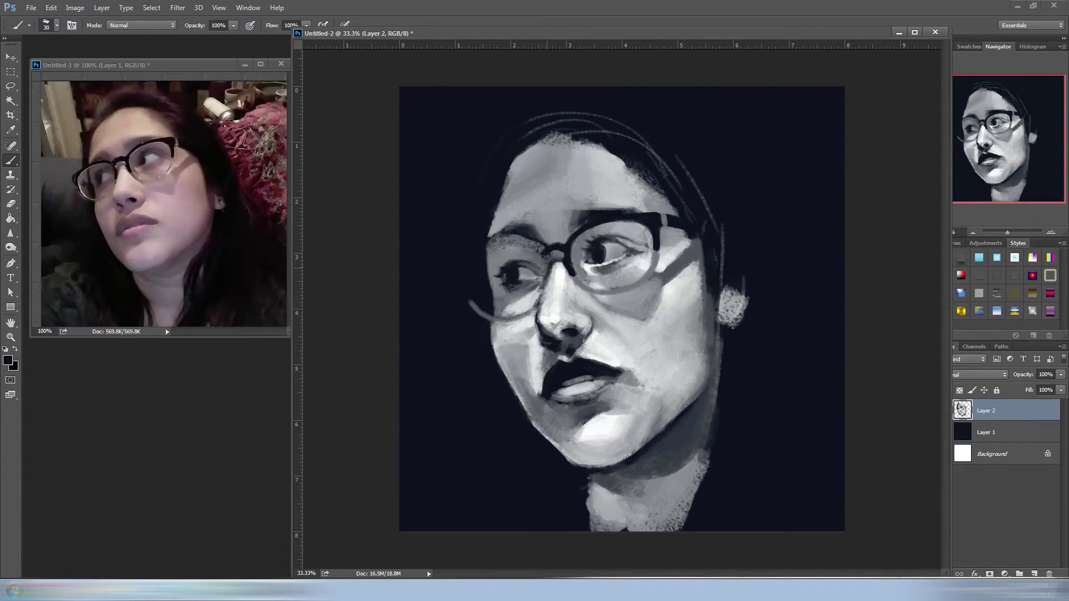
pyautogui.keyDown('alt'); pyautogui.click(540, 253); pyautogui.keyUp('alt')
pyautogui.keyDown('alt'); pyautogui.click(518, 232); pyautogui.keyUp('alt')
pyautogui.keyDown('alt'); pyautogui.click(515, 344); pyautogui.keyUp('alt')
# Shade the neck and right jawline, leaving a light stripe between the shadows.
pyautogui.keyDown('alt'); pyautogui.click(538, 341); pyautogui.keyUp('alt')
pyautogui.moveTo(591, 483); pyautogui.dragTo(613, 532)
pyautogui.moveTo(702, 479); pyautogui.dragTo(718, 332)
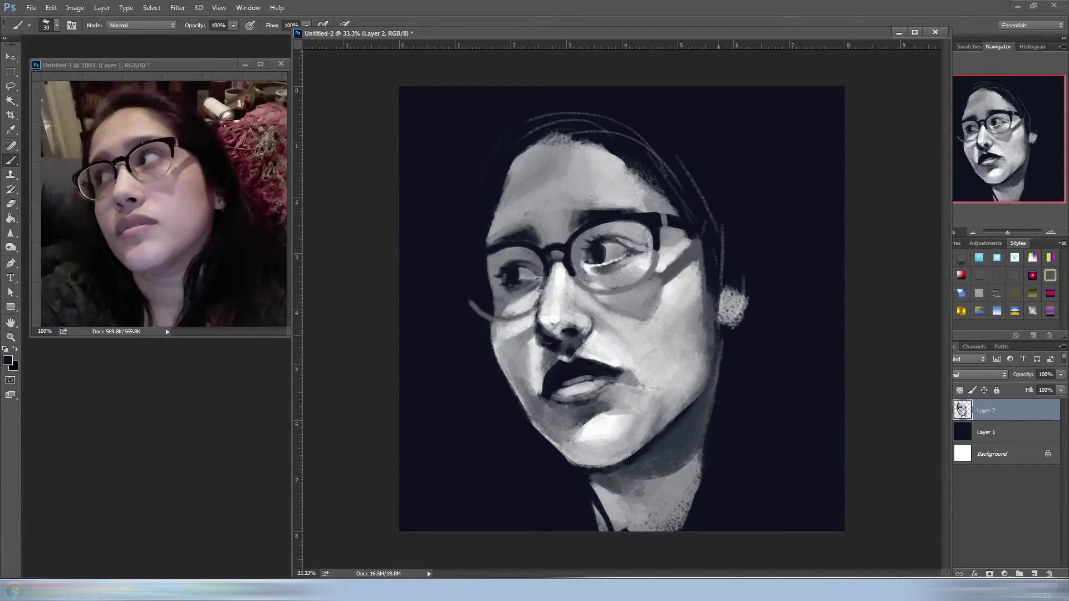
pyautogui.moveTo(713, 399); pyautogui.dragTo(677, 529)
pyautogui.moveTo(690, 457)
pyautogui.mouseDown()
pyautogui.moveTo(671, 532)
pyautogui.moveTo(619, 532)
pyautogui.mouseUp()
pyautogui.moveTo(681, 479); pyautogui.dragTo(665, 532)
# Repaint the ear in lighter grey and darken the area in front of it.
pyautogui.moveTo(719, 295)
pyautogui.mouseDown()
pyautogui.moveTo(727, 328)
pyautogui.moveTo(724, 312)
pyautogui.mouseUp()
pyautogui.moveTo(724, 226); pyautogui.dragTo(735, 331)
pyautogui.keyDown('alt'); pyautogui.click(730, 320); pyautogui.keyUp('alt')
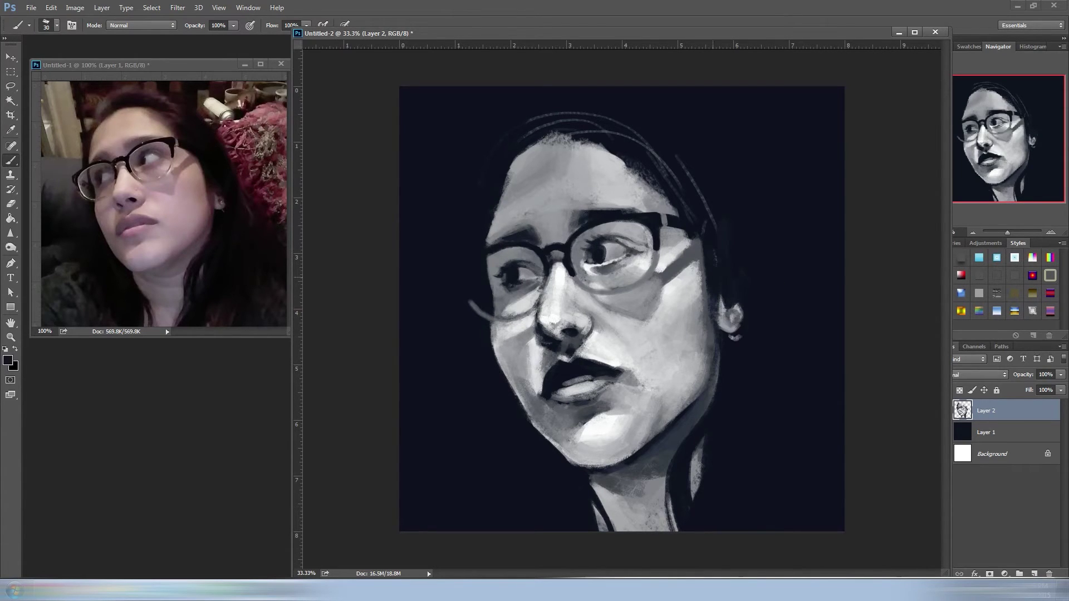
pyautogui.keyDown('alt'); pyautogui.click(719, 294); pyautogui.keyUp('alt')
pyautogui.moveTo(719, 294); pyautogui.dragTo(718, 329)
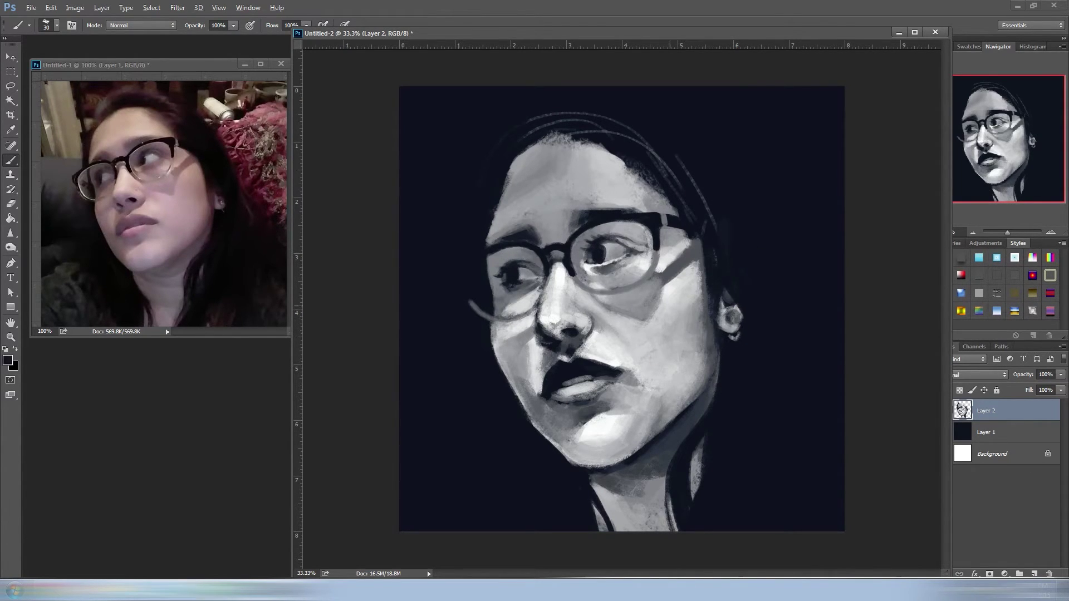
# Darken the hair over the top of the head and reshape its top edge.
pyautogui.keyDown('alt'); pyautogui.click(529, 117); pyautogui.keyUp('alt')
pyautogui.moveTo(526, 116); pyautogui.dragTo(714, 222)
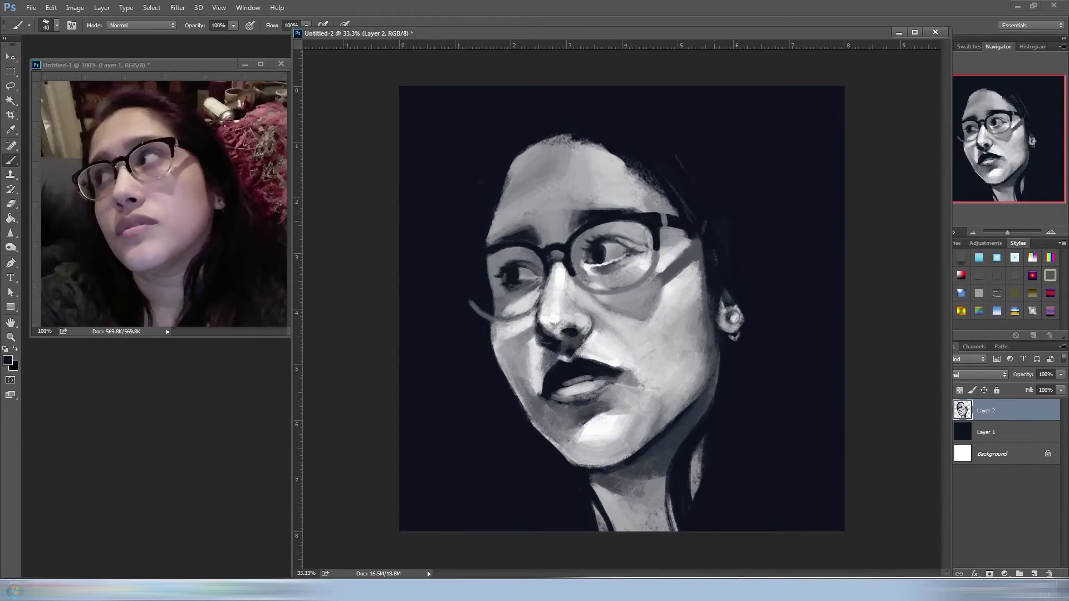
pyautogui.moveTo(532, 137)
pyautogui.mouseDown()
pyautogui.moveTo(646, 184)
pyautogui.moveTo(676, 214)
pyautogui.mouseUp()
pyautogui.press('[')
pyautogui.press('[')
pyautogui.press('[')
pyautogui.moveTo(547, 146); pyautogui.dragTo(585, 142)
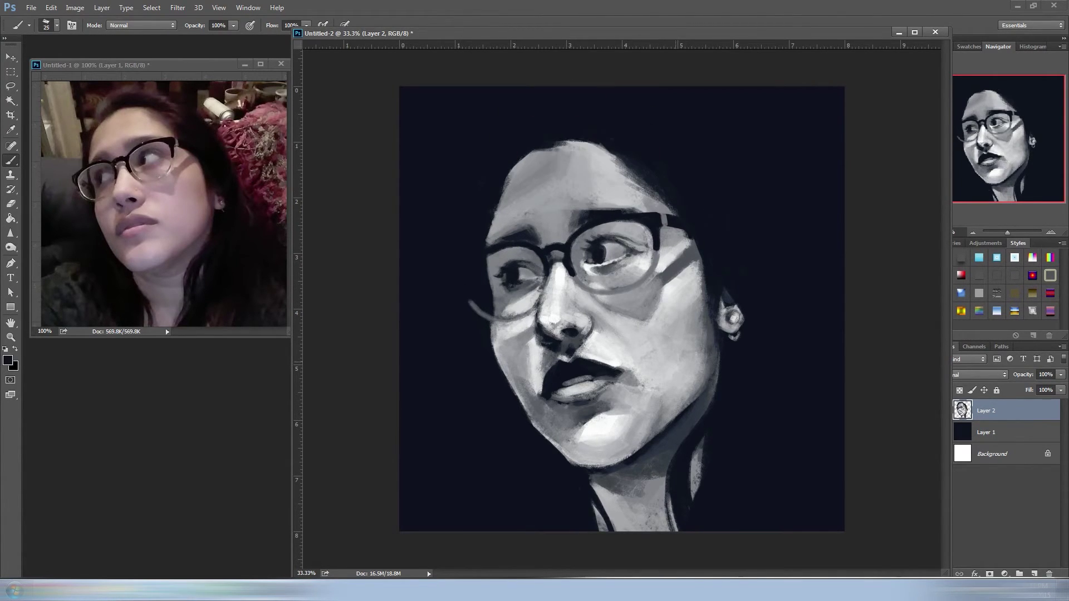
# Sample light and dark greys around the lips, mouth and nose.
pyautogui.keyDown('alt'); pyautogui.click(605, 379); pyautogui.keyUp('alt')
pyautogui.keyDown('alt'); pyautogui.click(564, 394); pyautogui.keyUp('alt')
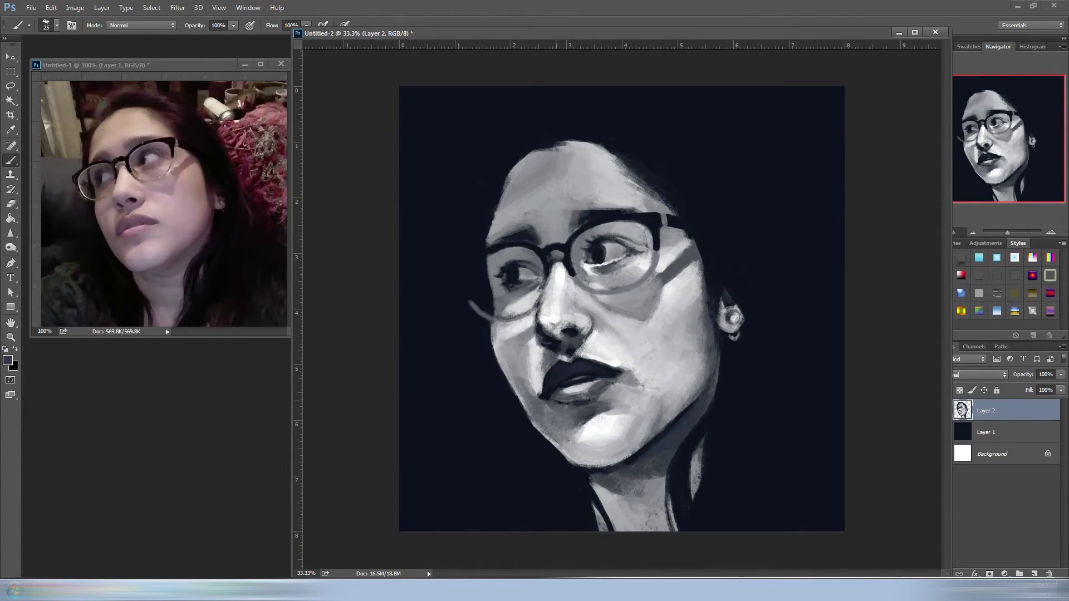
pyautogui.keyDown('alt'); pyautogui.click(609, 390); pyautogui.keyUp('alt')
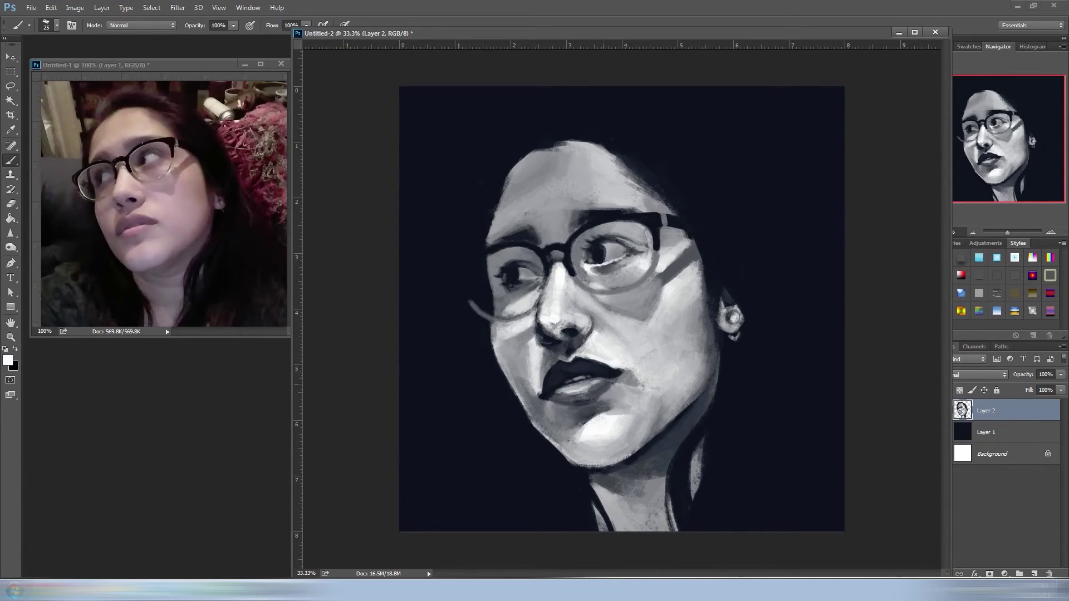
pyautogui.keyDown('alt'); pyautogui.click(570, 381); pyautogui.keyUp('alt')
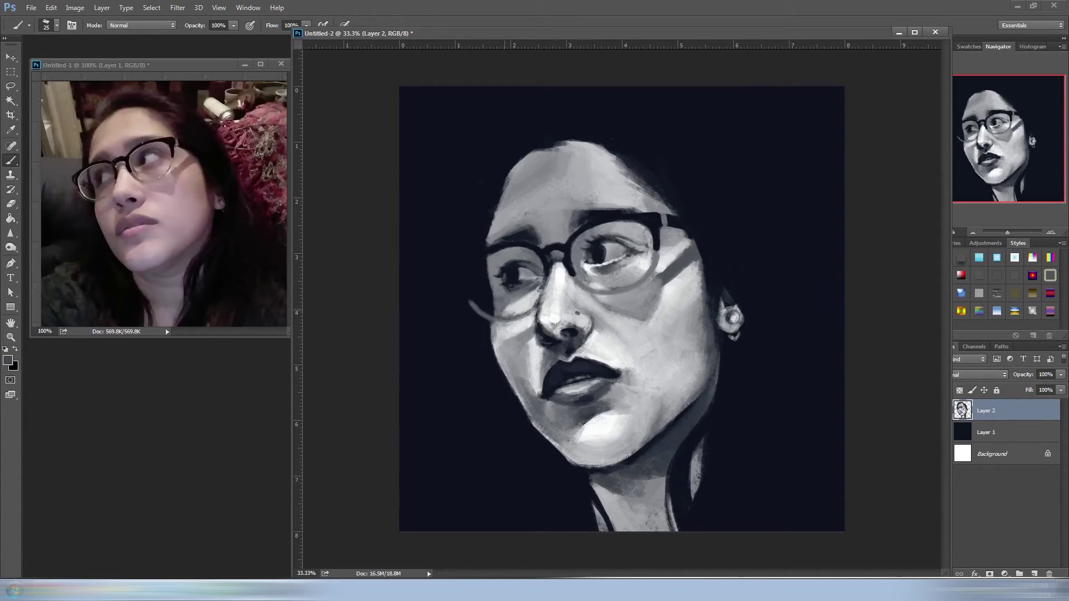
pyautogui.keyDown('alt'); pyautogui.click(555, 326); pyautogui.keyUp('alt')
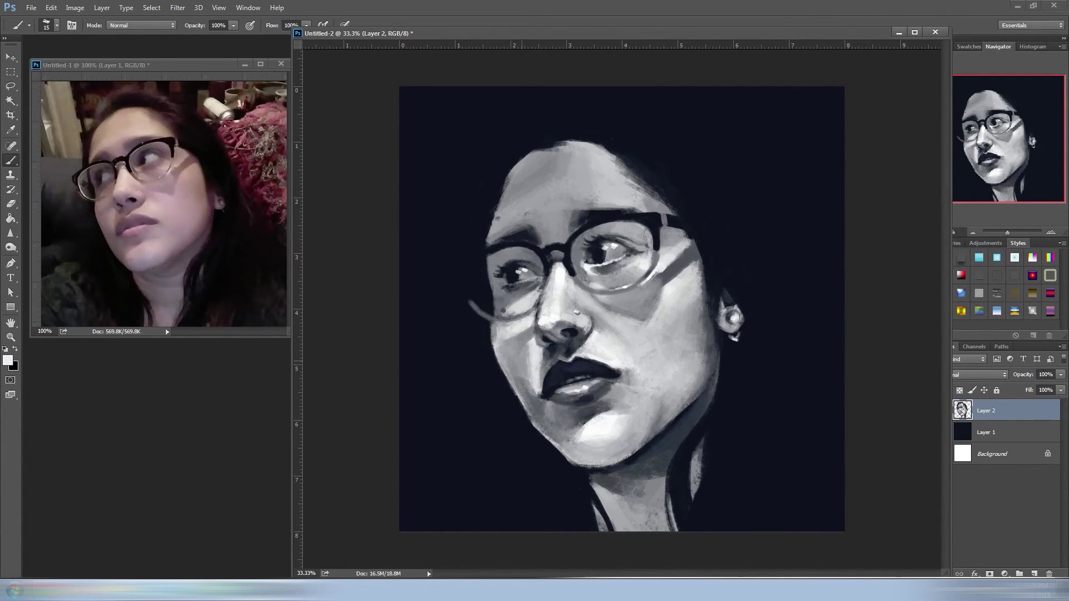
# Darken the hair at the top, beside the cheek and neck, then merge the painting layers.
pyautogui.keyDown('alt'); pyautogui.click(640, 178); pyautogui.keyUp('alt')
pyautogui.moveTo(618, 161); pyautogui.dragTo(677, 214)
pyautogui.moveTo(704, 240); pyautogui.dragTo(693, 298)
pyautogui.moveTo(702, 438); pyautogui.dragTo(690, 479)
pyautogui.moveTo(677, 457); pyautogui.dragTo(666, 532)
pyautogui.keyDown('alt'); pyautogui.click(474, 295); pyautogui.keyUp('alt')
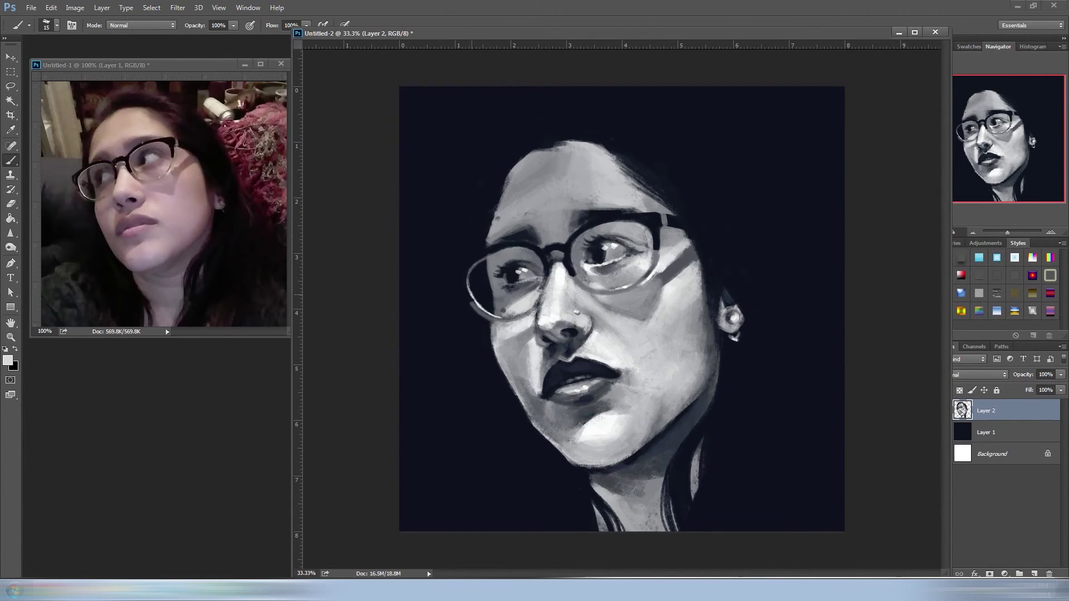
pyautogui.hotkey('ctrl', 'e')
# Duplicate the merged layer and slightly rotate the left eye with Free Transform.
pyautogui.hotkey('ctrl', 'j')
pyautogui.moveTo(501, 281); pyautogui.dragTo(501, 300)
pyautogui.hotkey('ctrl', 't')
pyautogui.moveTo(547, 274); pyautogui.dragTo(548, 268)
pyautogui.press('Return')
# Back on the Brush, sample near-white and grey tones around the glasses and eyes.
pyautogui.press('b')
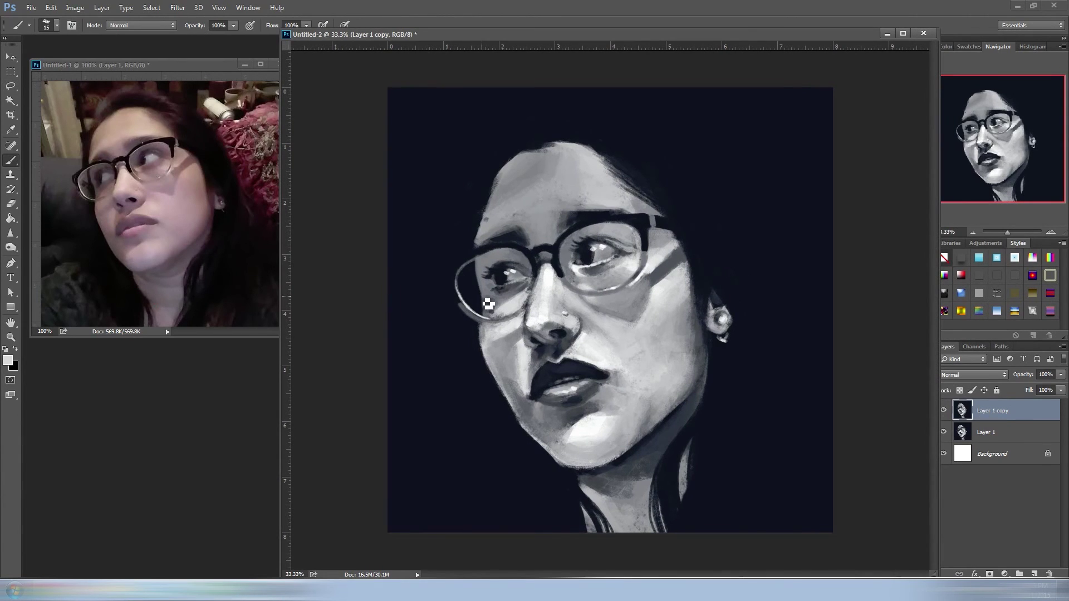
pyautogui.keyDown('alt'); pyautogui.click(532, 301); pyautogui.keyUp('alt')
pyautogui.keyDown('alt'); pyautogui.click(541, 269); pyautogui.keyUp('alt')
pyautogui.keyDown('alt'); pyautogui.click(488, 266); pyautogui.keyUp('alt')
pyautogui.keyDown('alt'); pyautogui.click(600, 254); pyautogui.keyUp('alt')
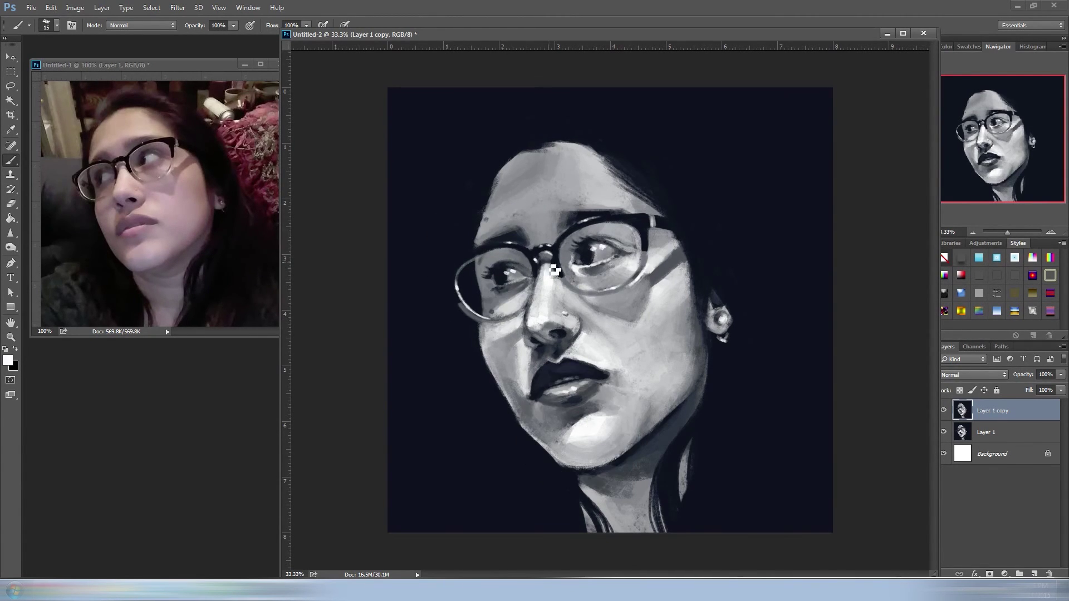
pyautogui.click(74, 8)
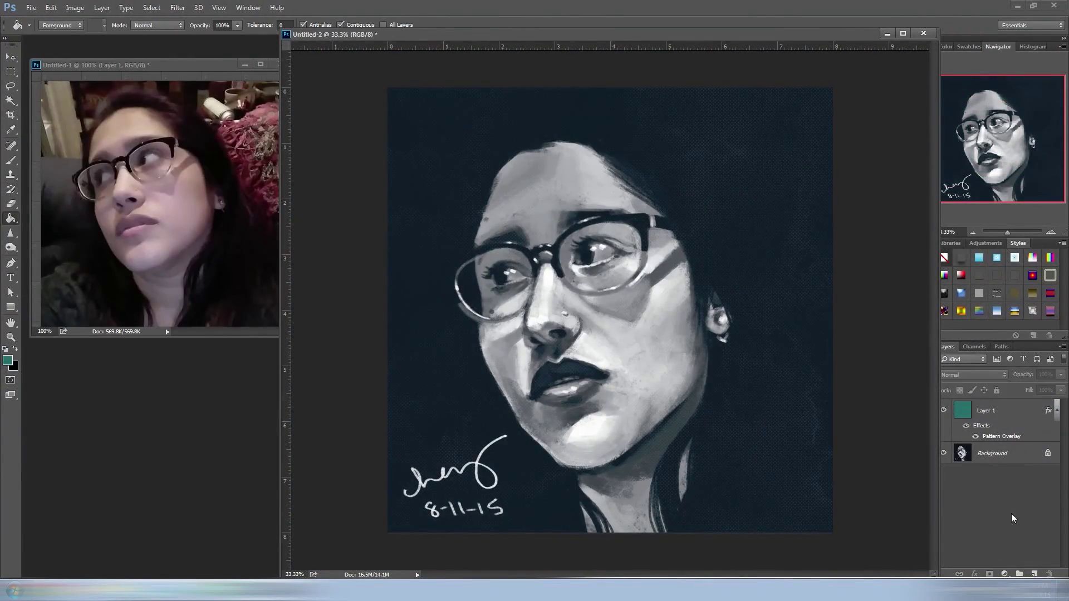
# Flatten the image, duplicate the Background layer and open Filter > Noise > Add Noise.
pyautogui.click(102, 8)
pyautogui.click(111, 423)
pyautogui.hotkey('ctrl', 'j')
pyautogui.click(178, 7)
pyautogui.click(356, 182)
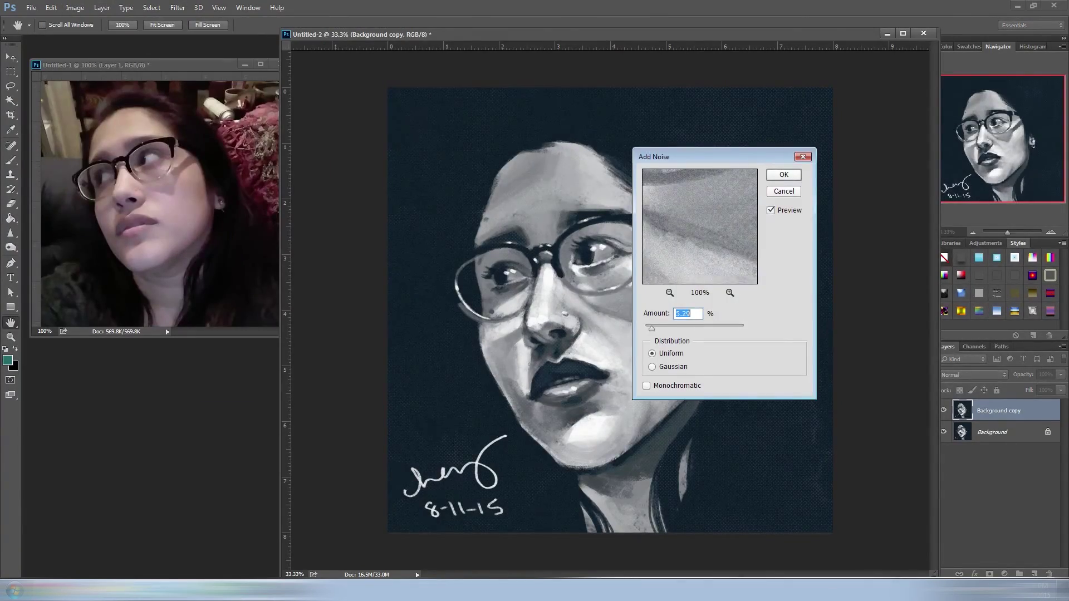